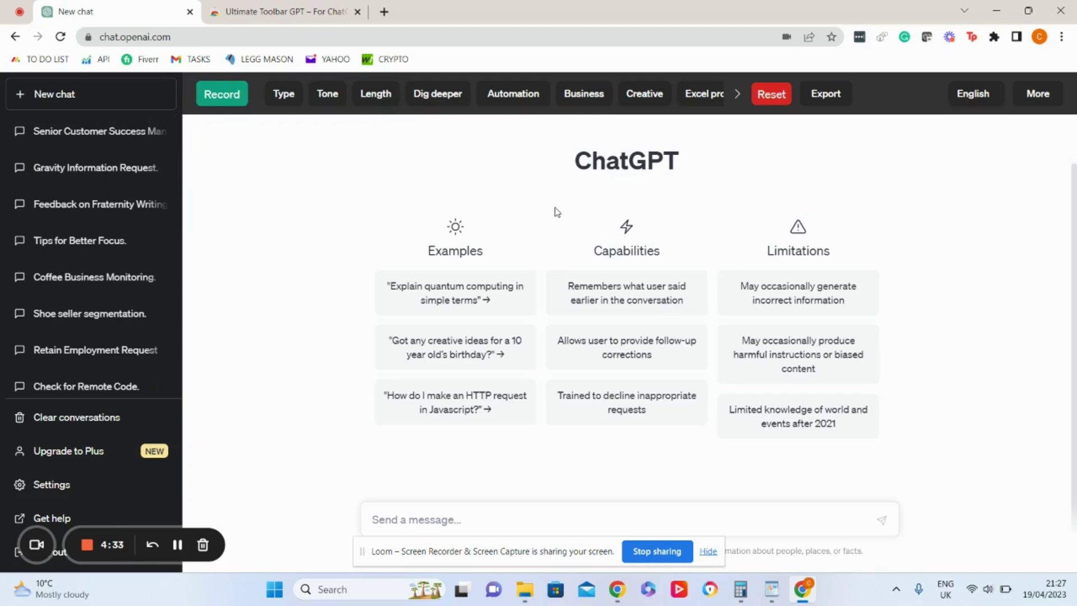
- Start and stop a voice recording so the chat shows a Margherita pizza recipe
{"action": "left_click", "coordinate": [302, 23]}
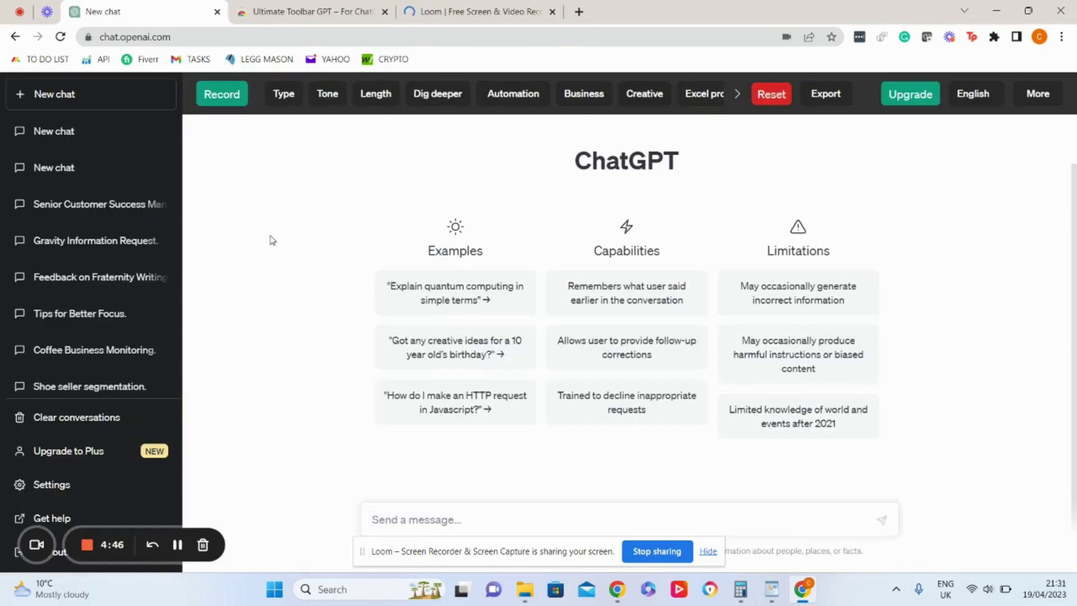
{"action": "left_click", "coordinate": [220, 103]}
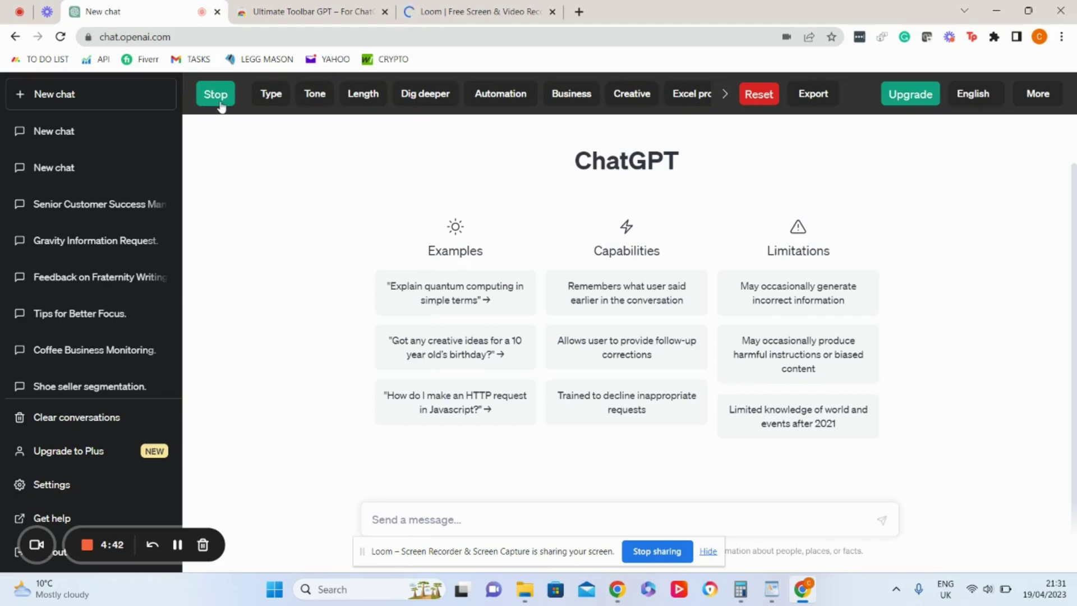
{"action": "left_click", "coordinate": [221, 106]}
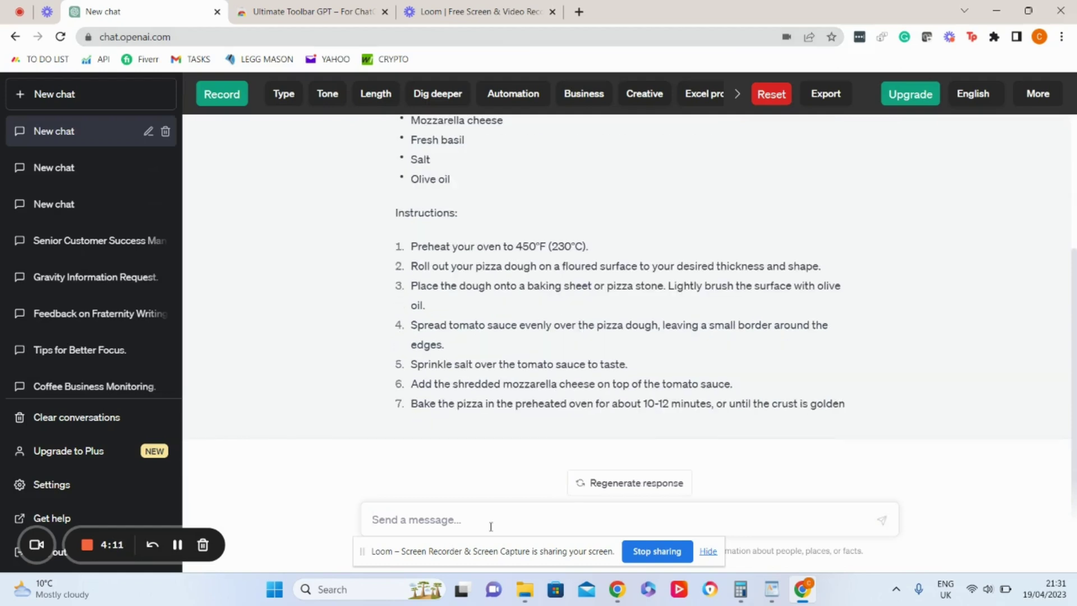
- Draft 'tell me about global warming' in the message box and start a new line below it
{"action": "type", "text": "tell pro"}
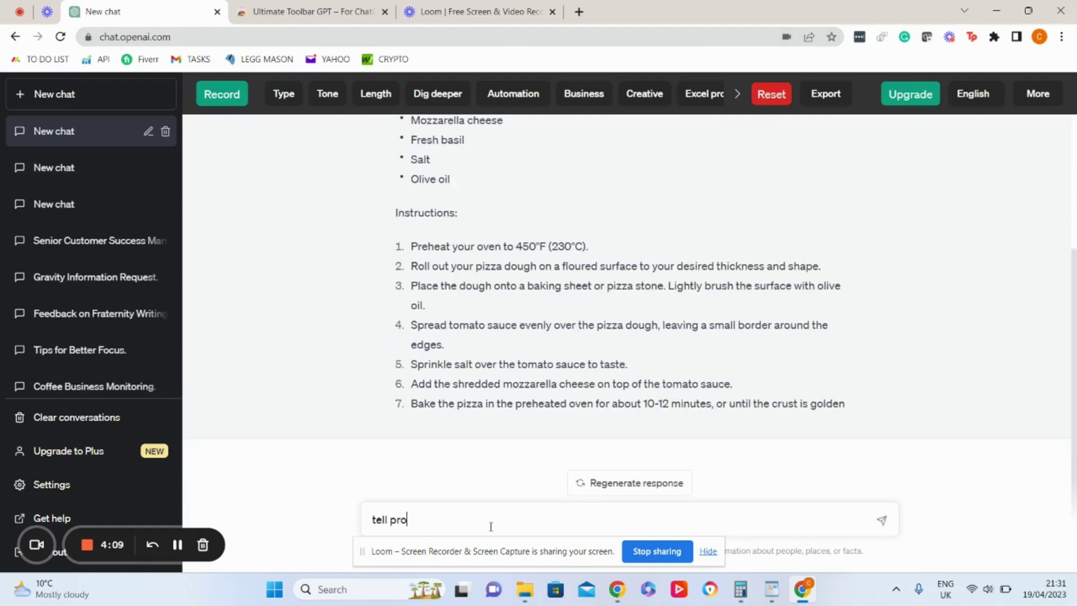
{"action": "key", "text": "BackSpace"}
{"action": "key", "text": "BackSpace"}
{"action": "key", "text": "BackSpace"}
{"action": "type", "text": "me a"}
{"action": "type", "text": "bout "}
{"action": "type", "text": "global "}
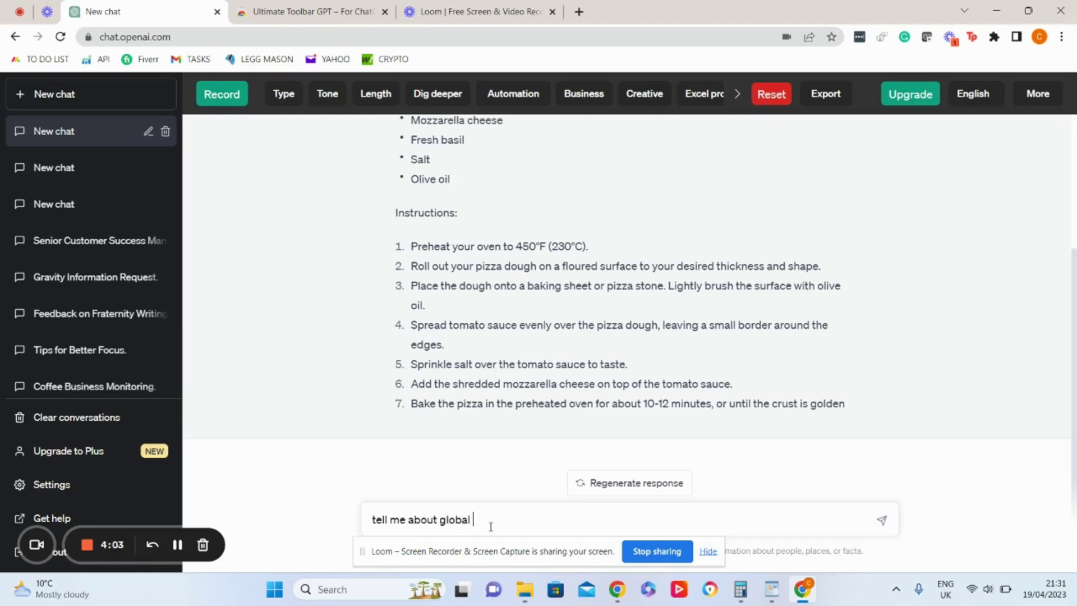
{"action": "type", "text": "warmin"}
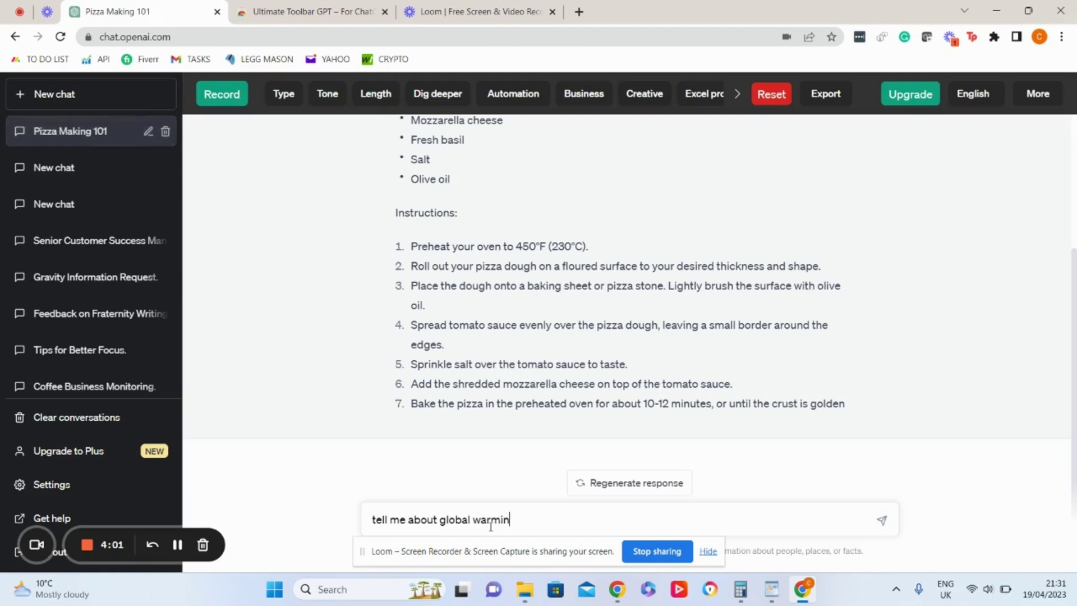
{"action": "type", "text": "g"}
{"action": "key", "text": "shift+Return"}
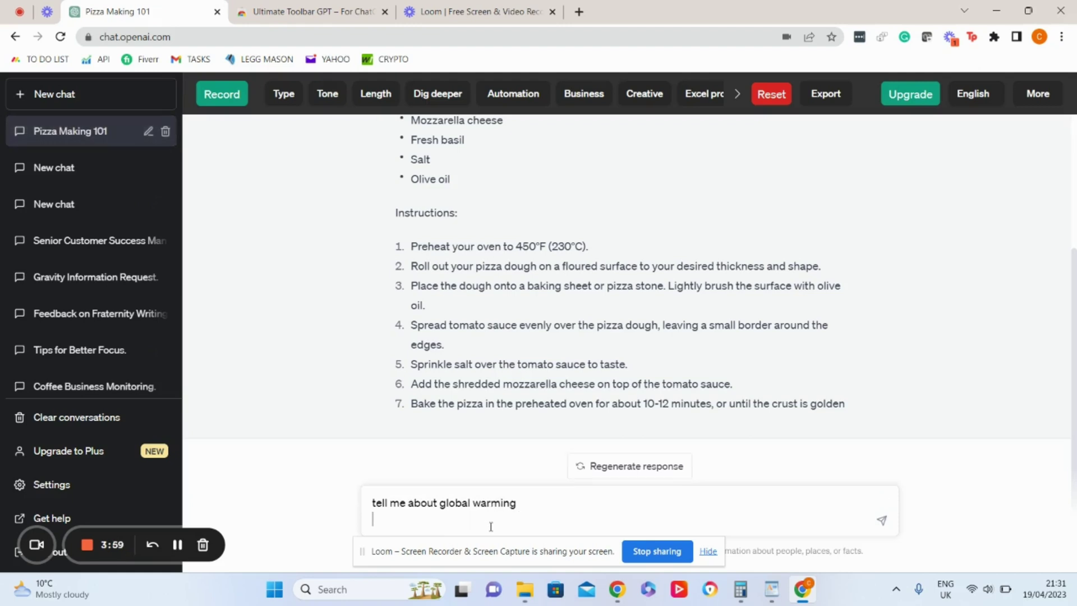
- Add the Article output type and the Informative, Expert and Persuasive tone guidelines
{"action": "left_click", "coordinate": [291, 96]}
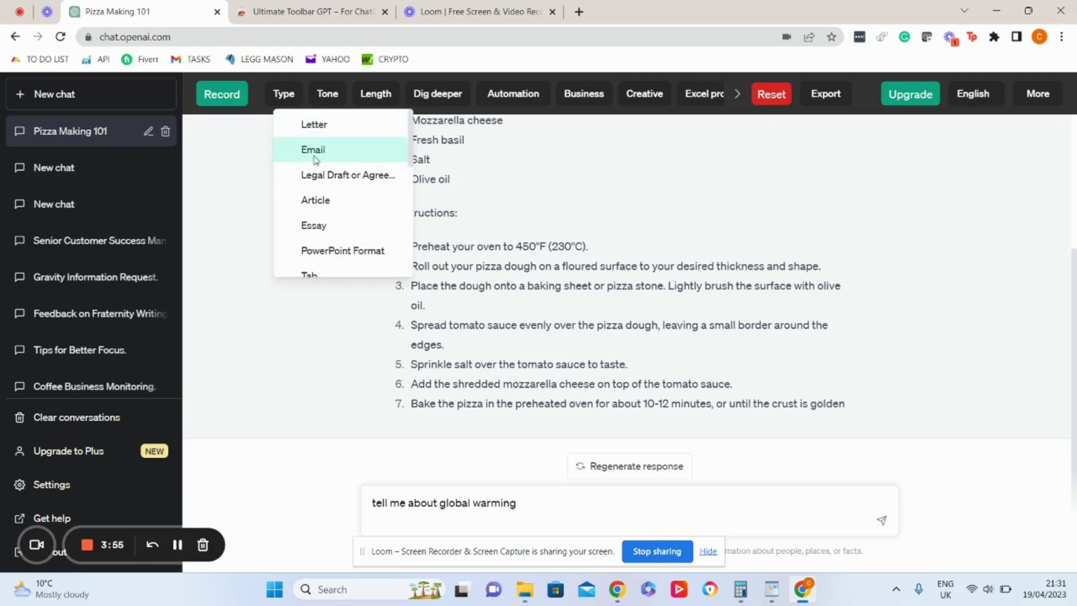
{"action": "left_click", "coordinate": [329, 205]}
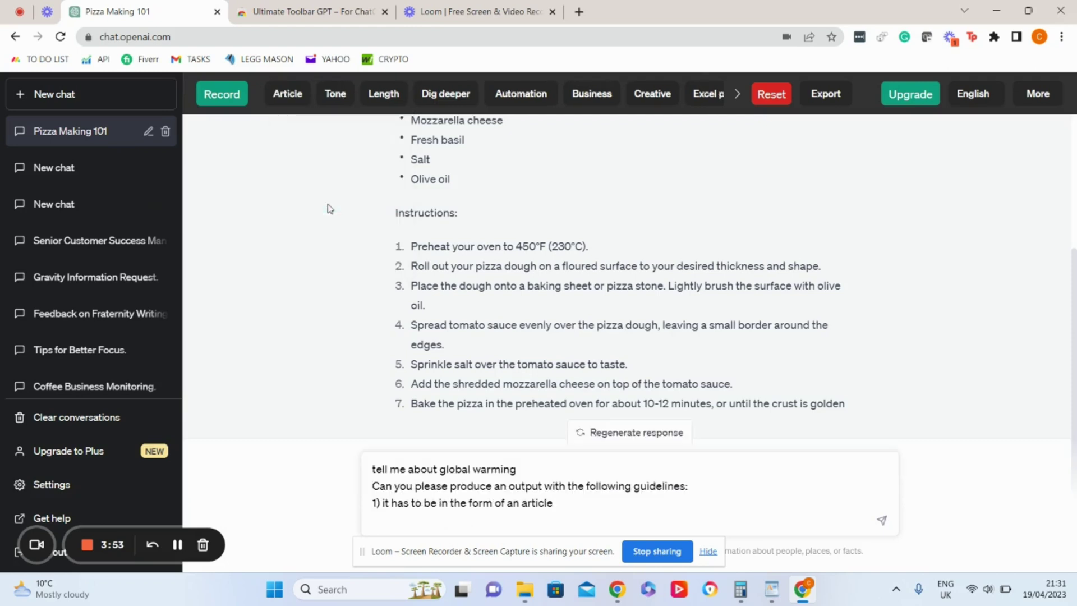
{"action": "left_click", "coordinate": [338, 99]}
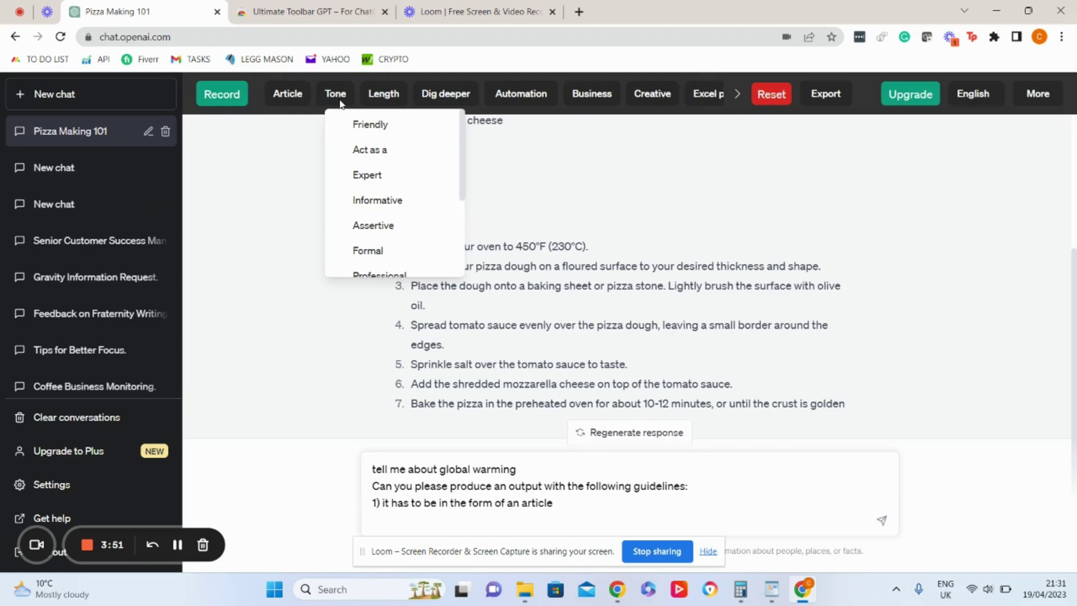
{"action": "left_click", "coordinate": [394, 206]}
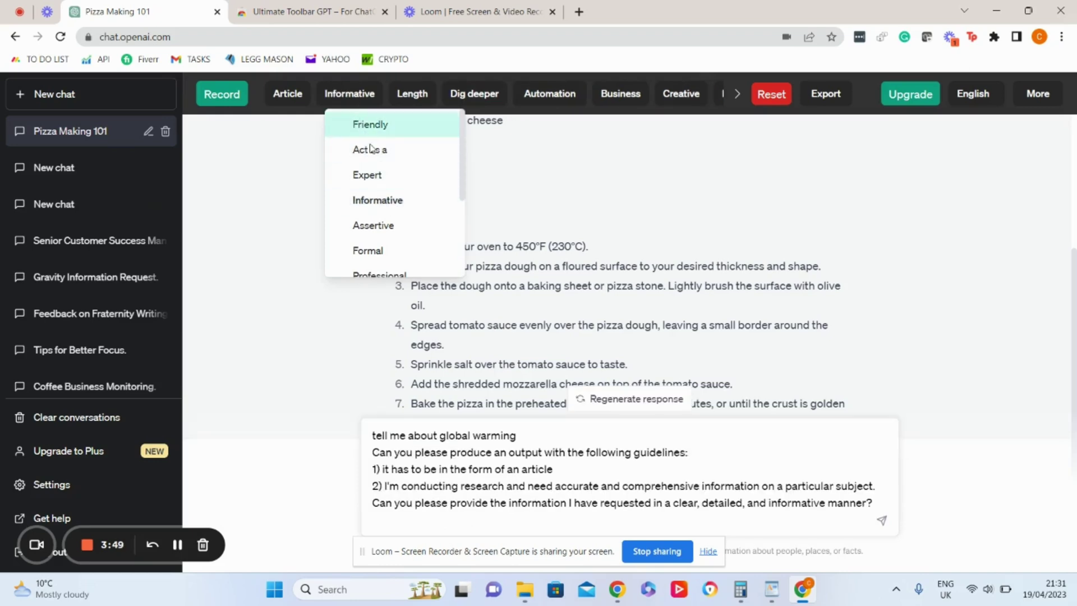
{"action": "left_click", "coordinate": [386, 176]}
{"action": "scroll", "coordinate": [403, 234], "scroll_direction": "down", "scroll_amount": 3}
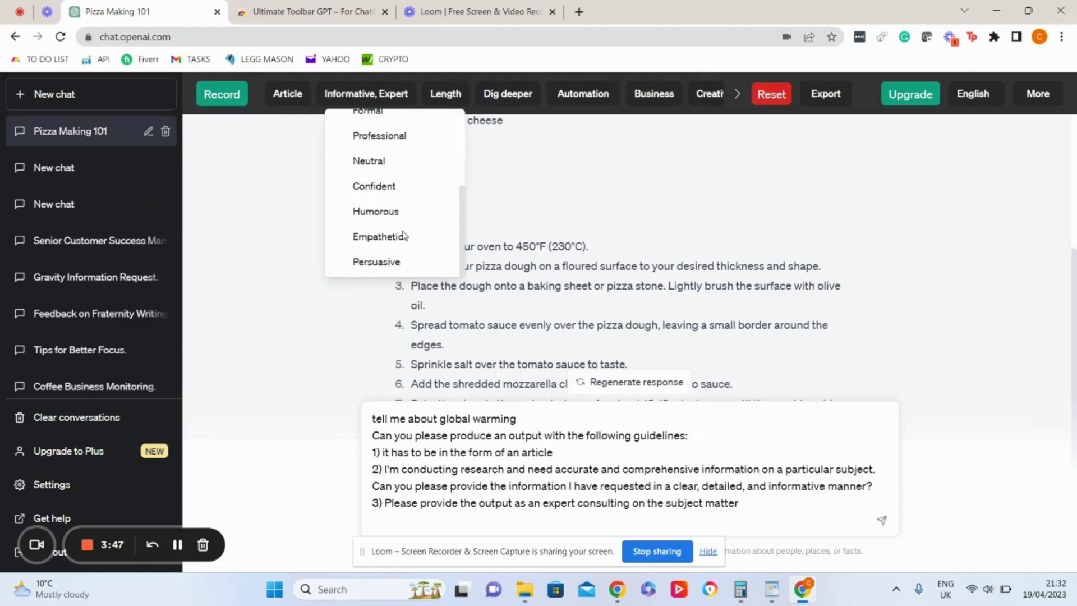
{"action": "left_click", "coordinate": [396, 262]}
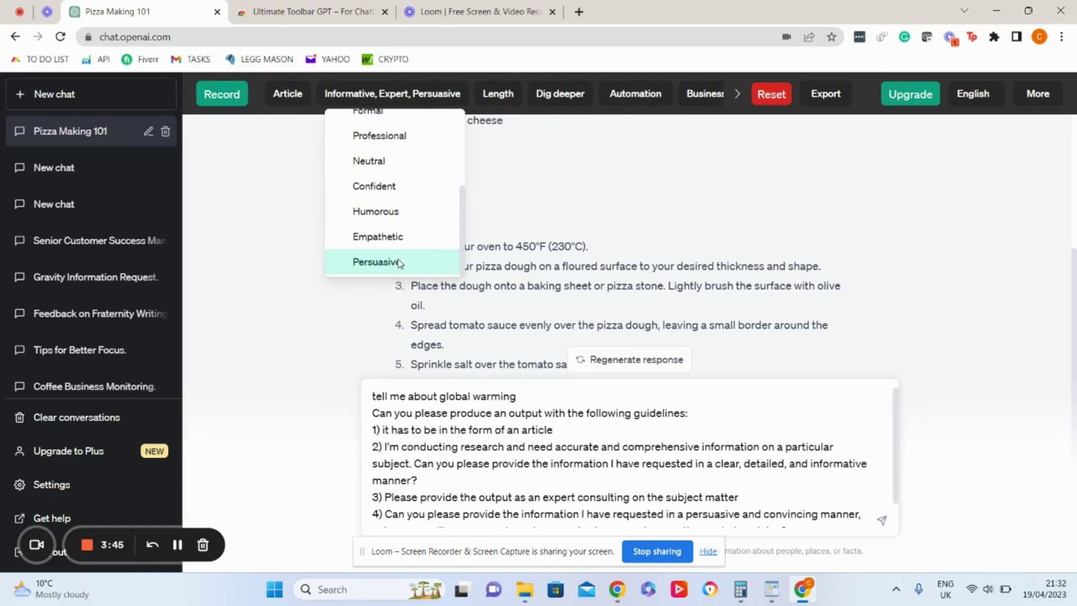
- Limit the output to 500 words, request larger context, and reveal more prompt categories
{"action": "left_click", "coordinate": [509, 99]}
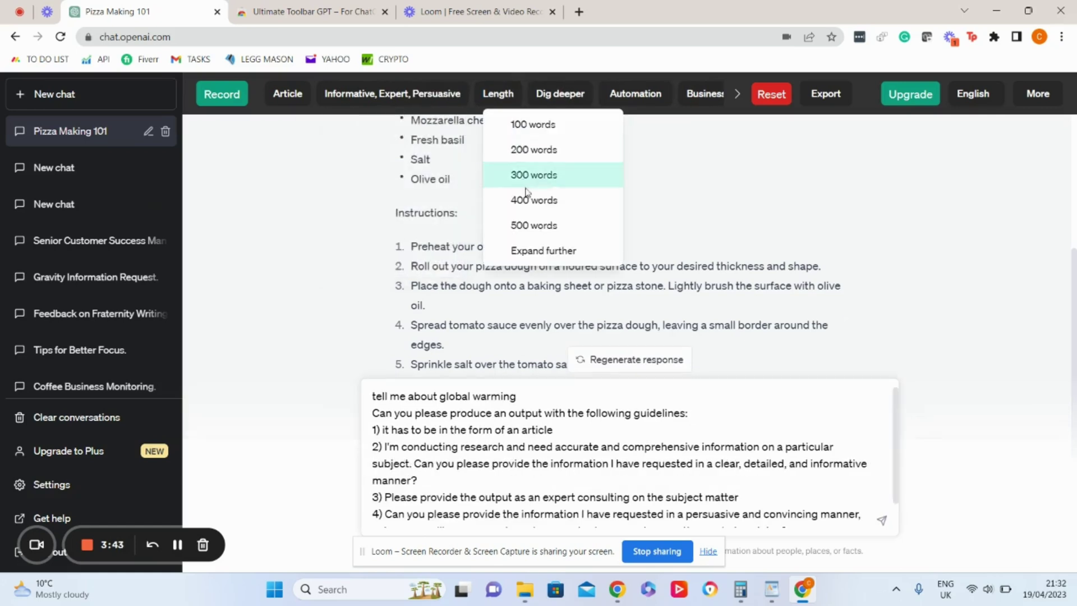
{"action": "left_click", "coordinate": [531, 227]}
{"action": "left_click", "coordinate": [577, 94]}
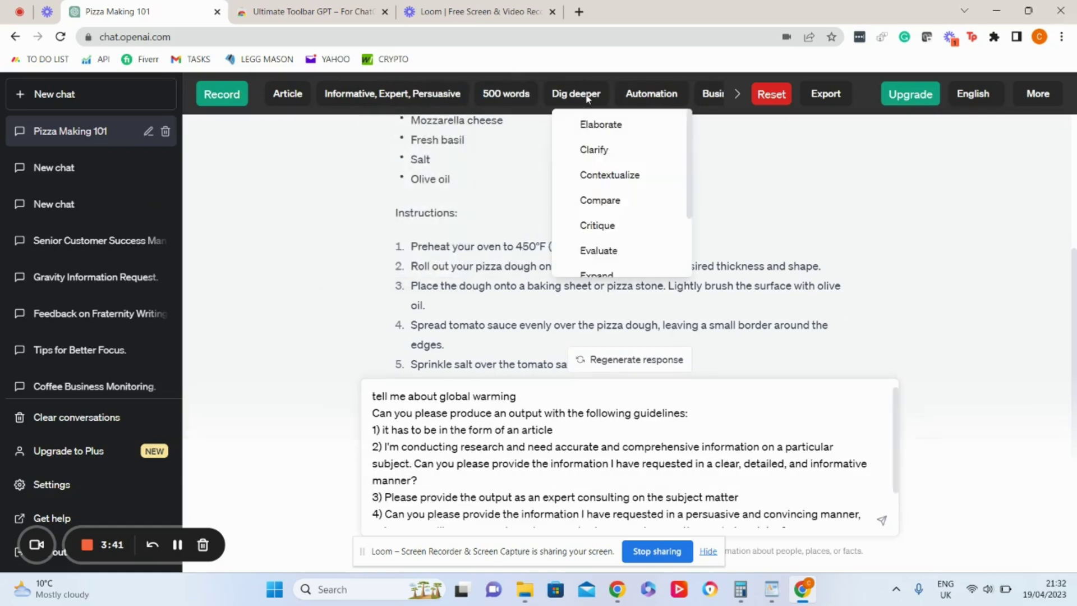
{"action": "left_click", "coordinate": [606, 178]}
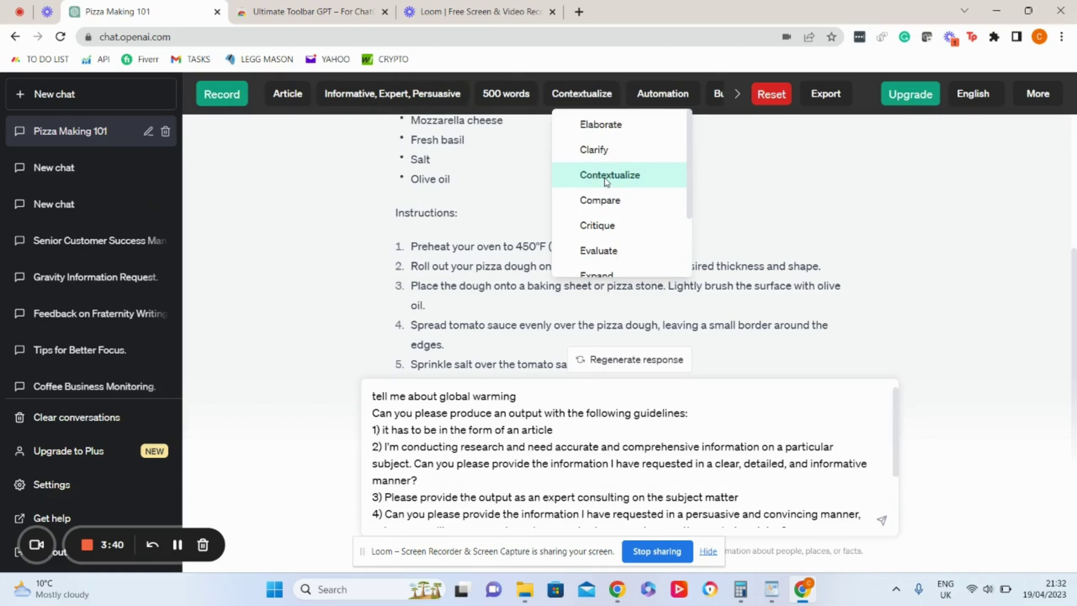
{"action": "left_click", "coordinate": [737, 95]}
{"action": "double_click", "coordinate": [748, 95]}
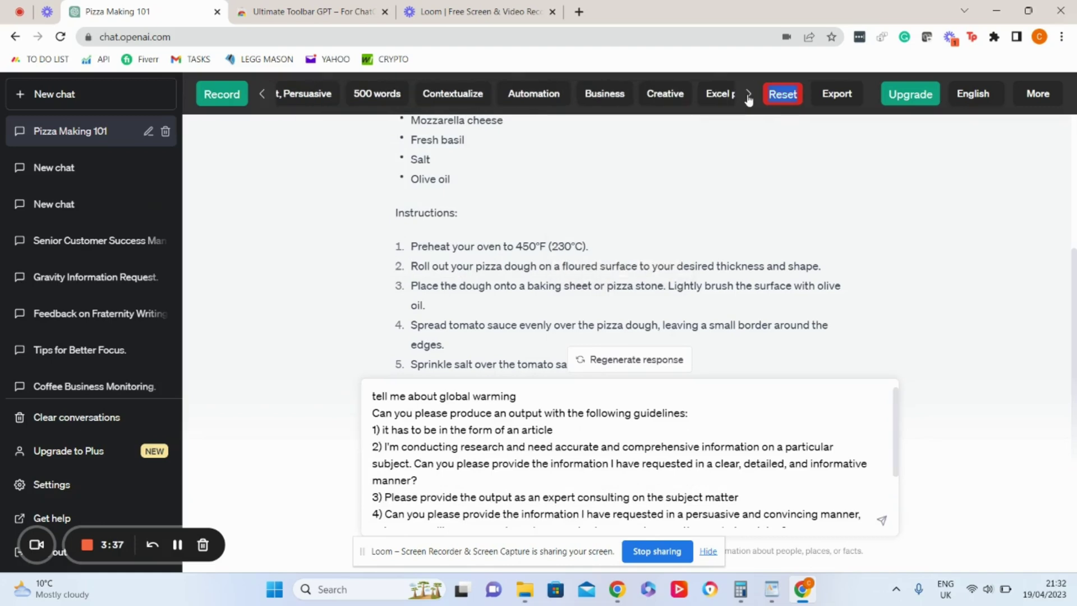
{"action": "left_click", "coordinate": [748, 95]}
{"action": "left_click", "coordinate": [748, 96]}
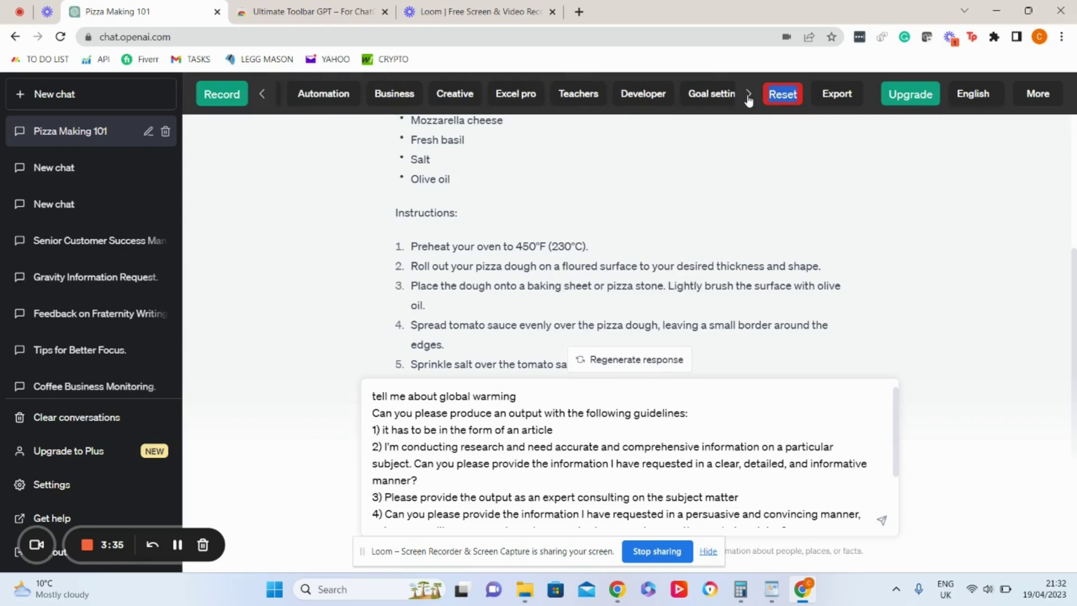
{"action": "scroll", "coordinate": [612, 467], "scroll_direction": "down", "scroll_amount": 2}
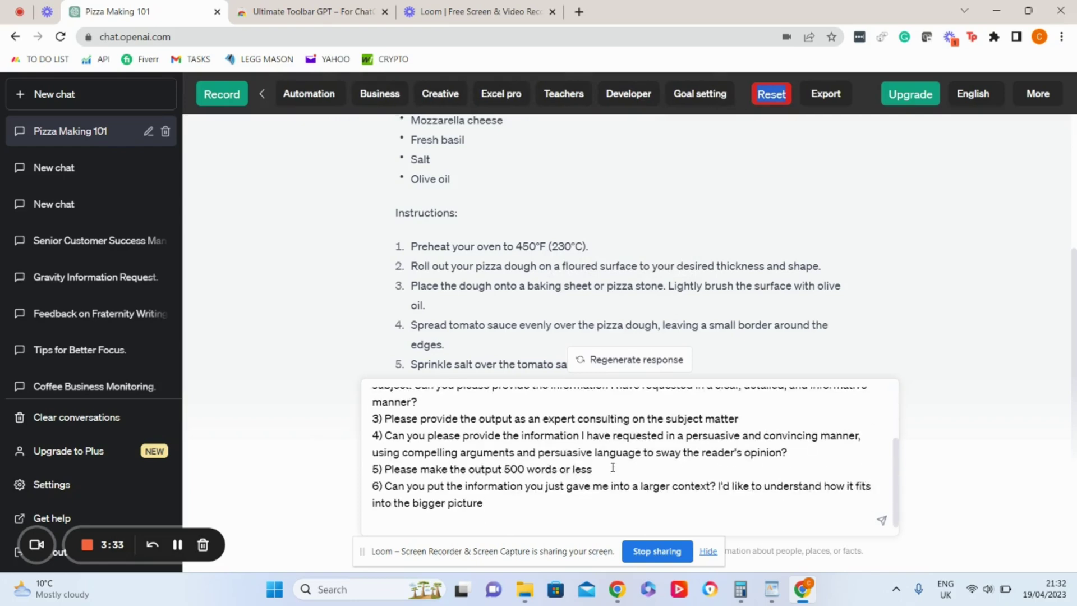
- Review the extended global-warming prompt text and send it
{"action": "left_click", "coordinate": [875, 527]}
{"action": "left_click_drag", "start_coordinate": [483, 492], "coordinate": [369, 391]}
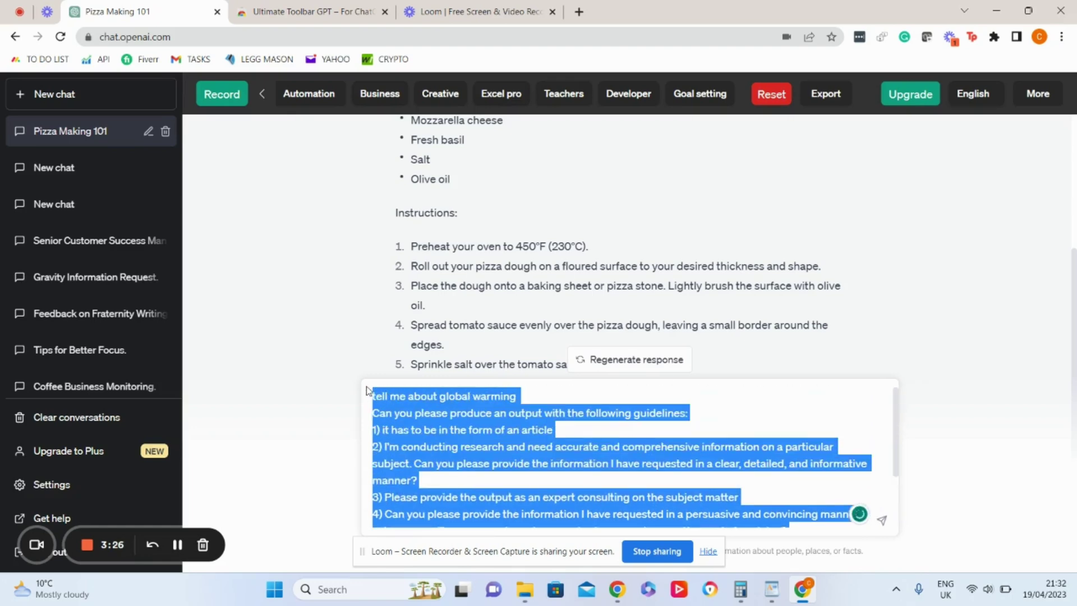
{"action": "left_click", "coordinate": [545, 404]}
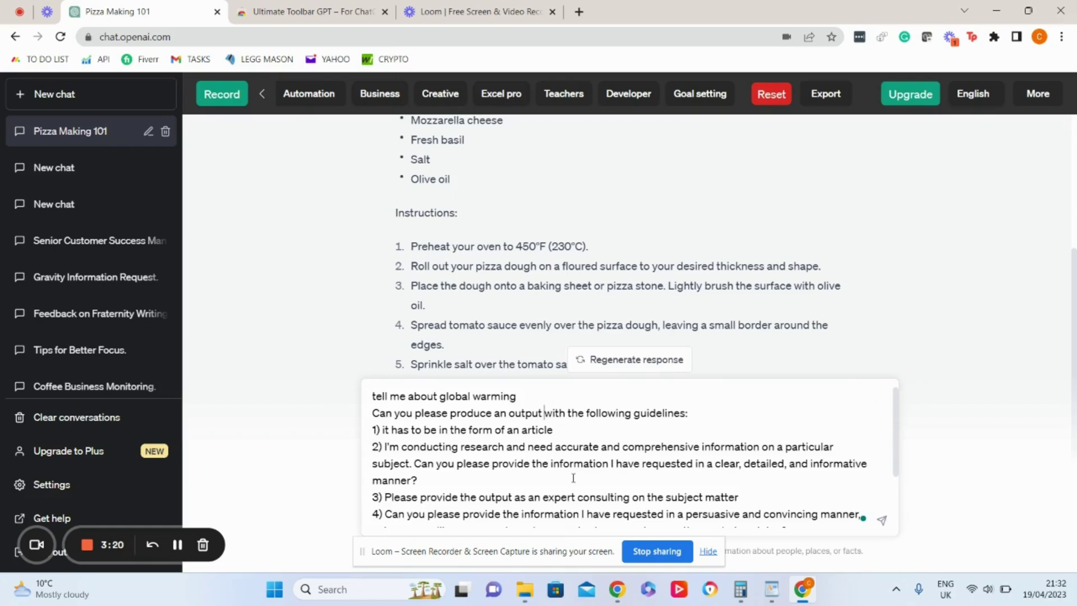
{"action": "left_click", "coordinate": [882, 523]}
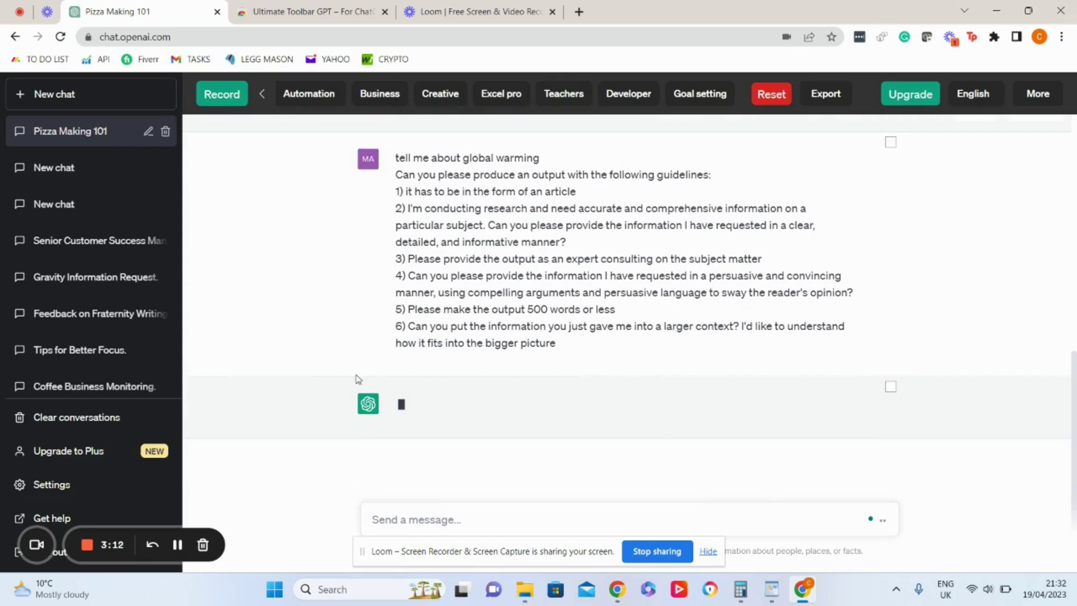
- Open the toolbar's Automation prompt options while the article reply generates
{"action": "left_click", "coordinate": [327, 100]}
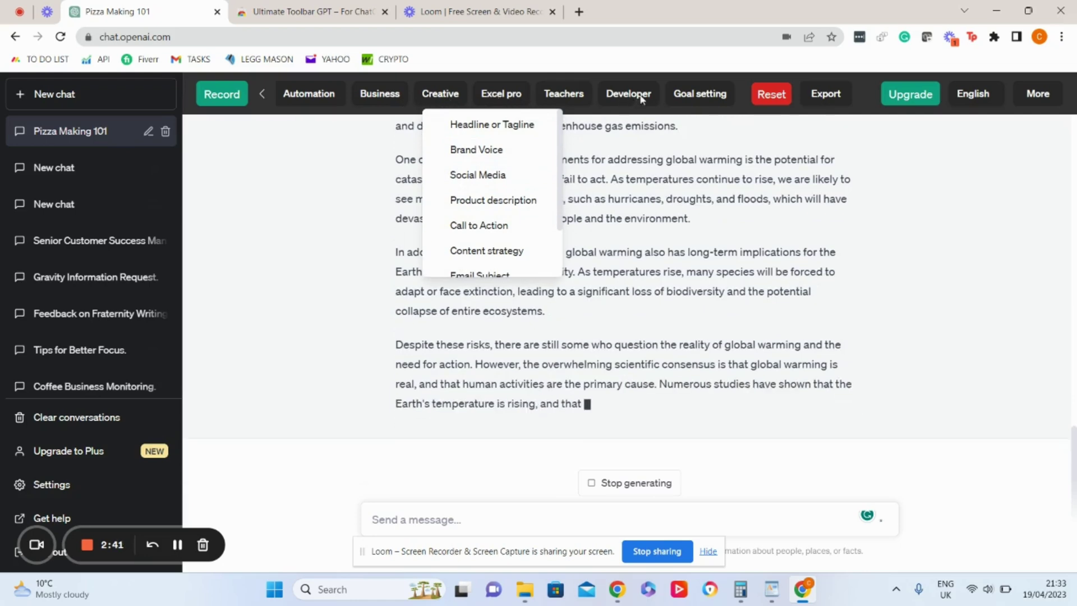
{"action": "mouse_move", "coordinate": [698, 93]}
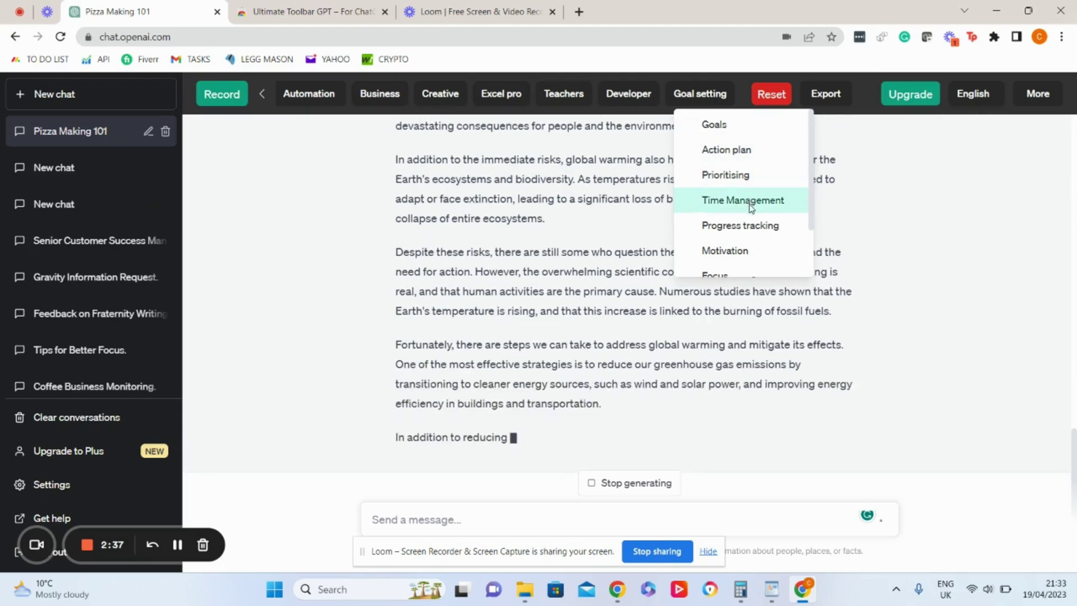
- Scroll the options list, dismiss the context menu, and scroll back to the article's opening
{"action": "scroll", "coordinate": [752, 225], "scroll_direction": "down", "scroll_amount": 1}
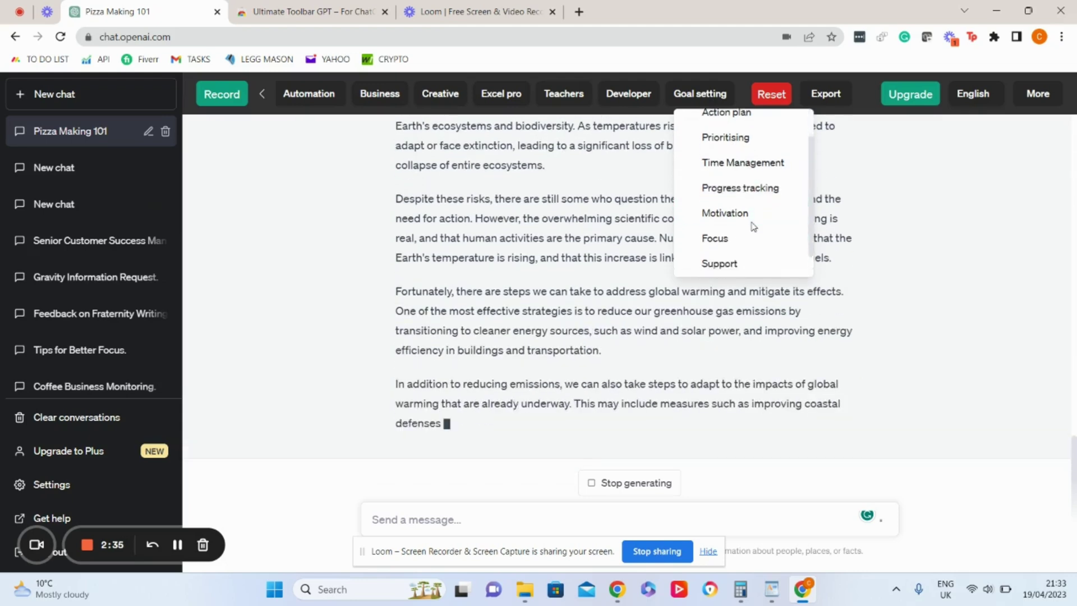
{"action": "scroll", "coordinate": [752, 224], "scroll_direction": "down", "scroll_amount": 1}
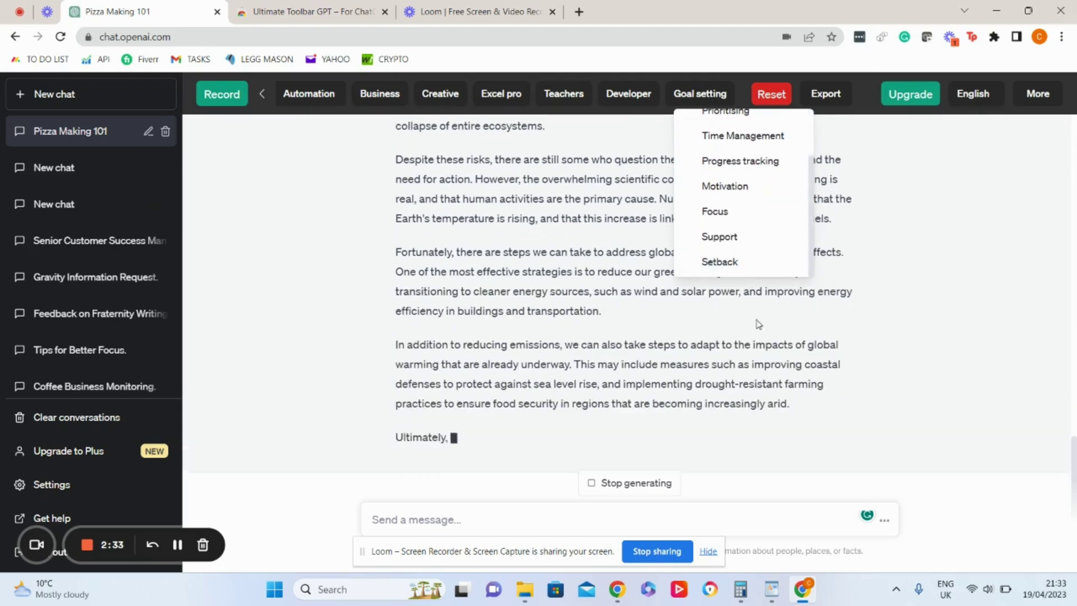
{"action": "right_click", "coordinate": [904, 250]}
{"action": "left_click", "coordinate": [625, 439]}
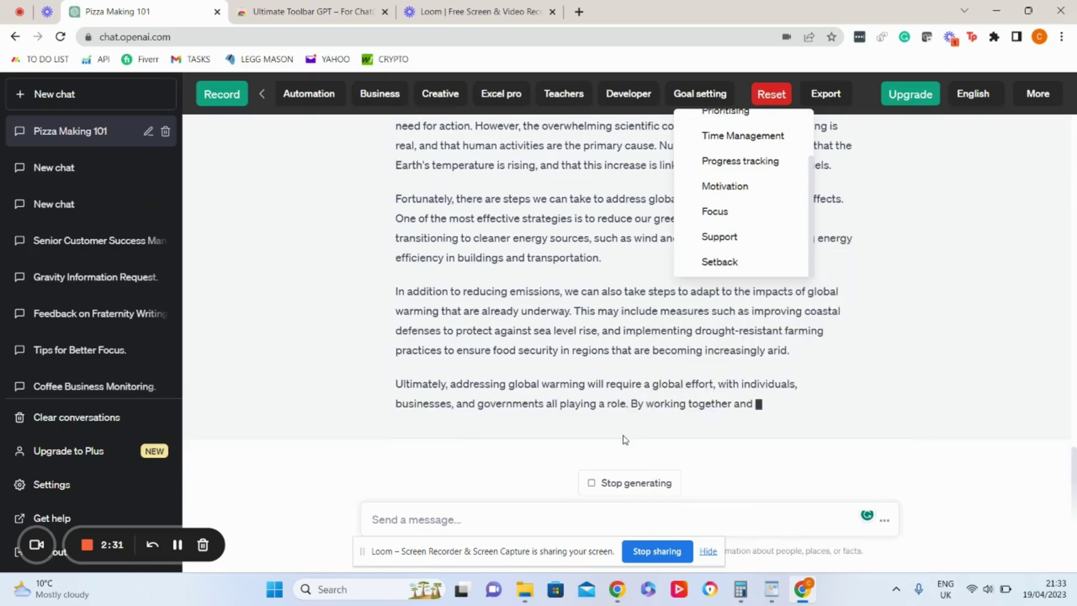
{"action": "scroll", "coordinate": [731, 356], "scroll_direction": "up", "scroll_amount": 4}
{"action": "scroll", "coordinate": [730, 359], "scroll_direction": "up", "scroll_amount": 1}
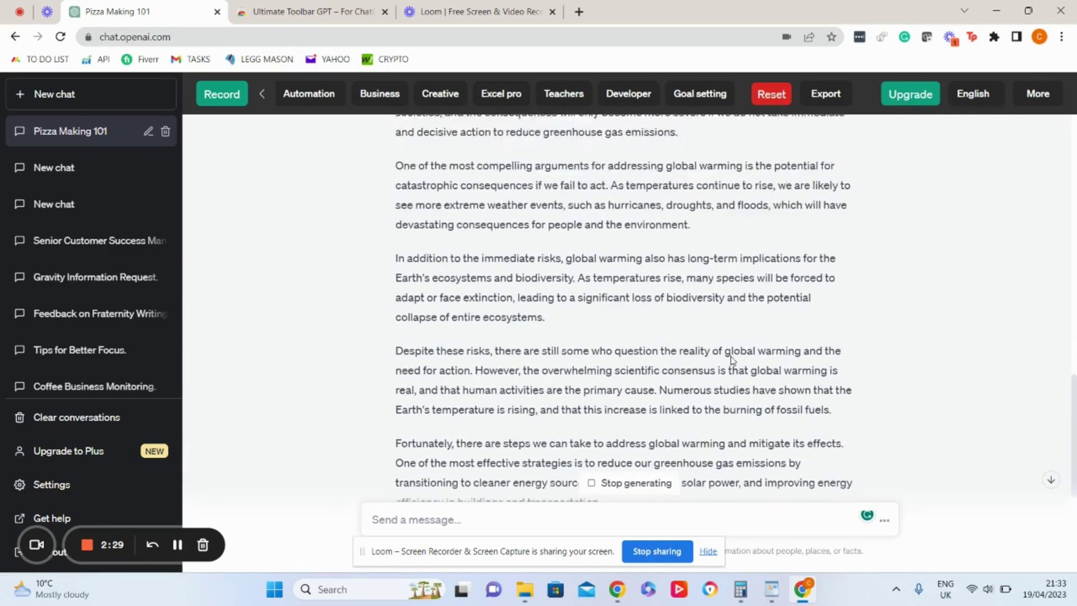
{"action": "scroll", "coordinate": [731, 360], "scroll_direction": "up", "scroll_amount": 3}
{"action": "scroll", "coordinate": [731, 359], "scroll_direction": "up", "scroll_amount": 4}
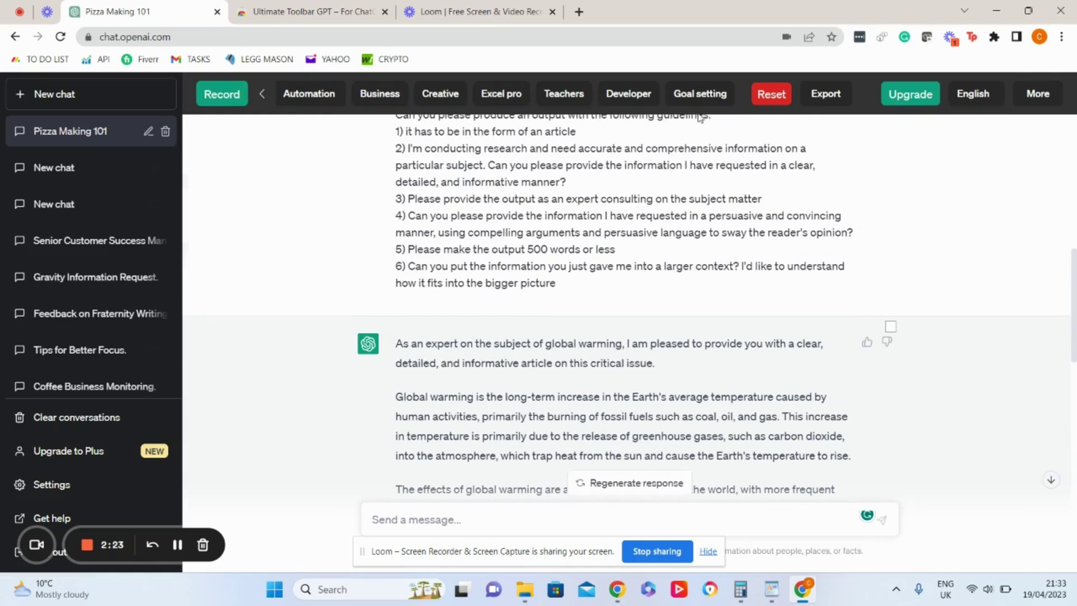
- Bring up the PDF/Word export choices and toggle the article reply's export selection
{"action": "left_click", "coordinate": [819, 102]}
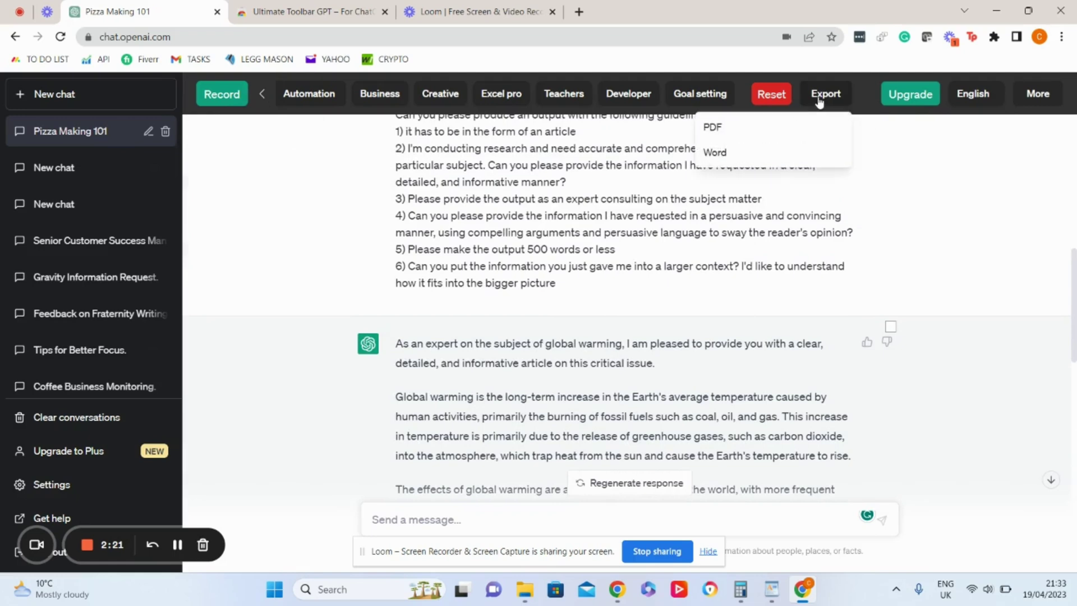
{"action": "left_click", "coordinate": [891, 327]}
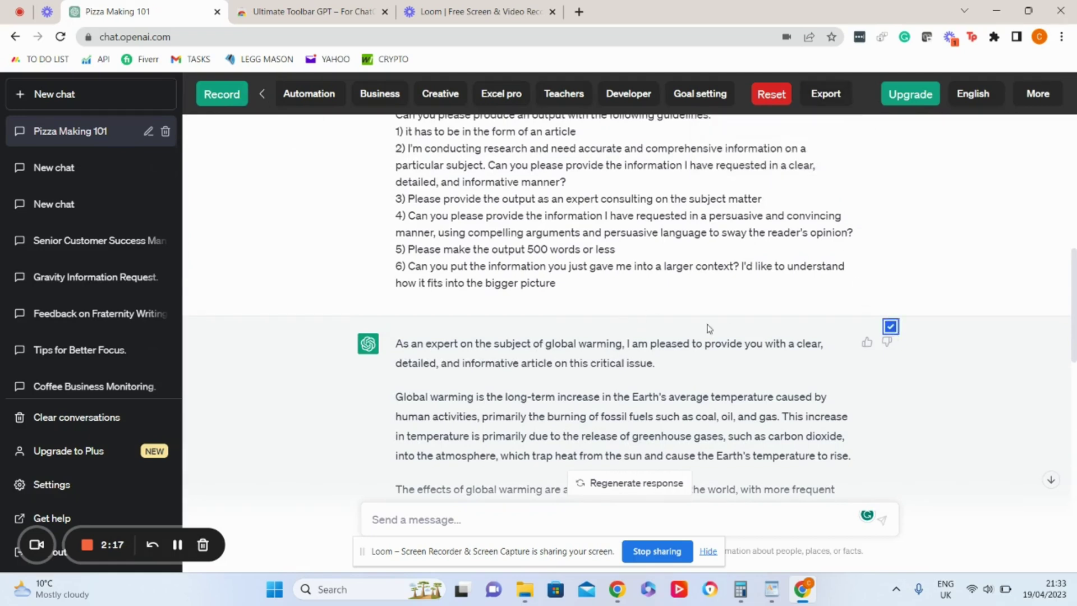
{"action": "left_click", "coordinate": [891, 327]}
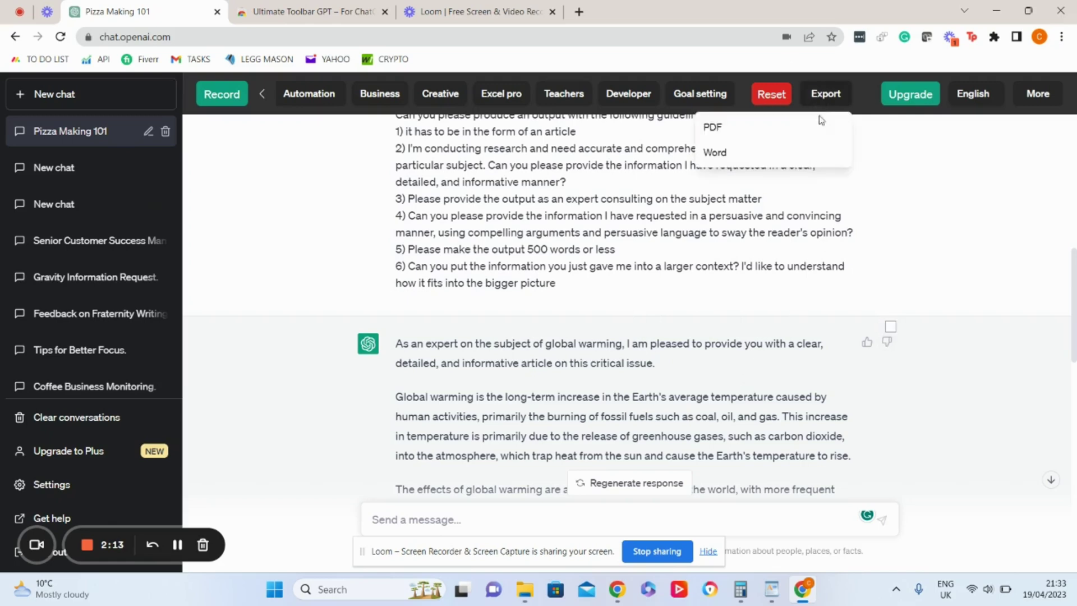